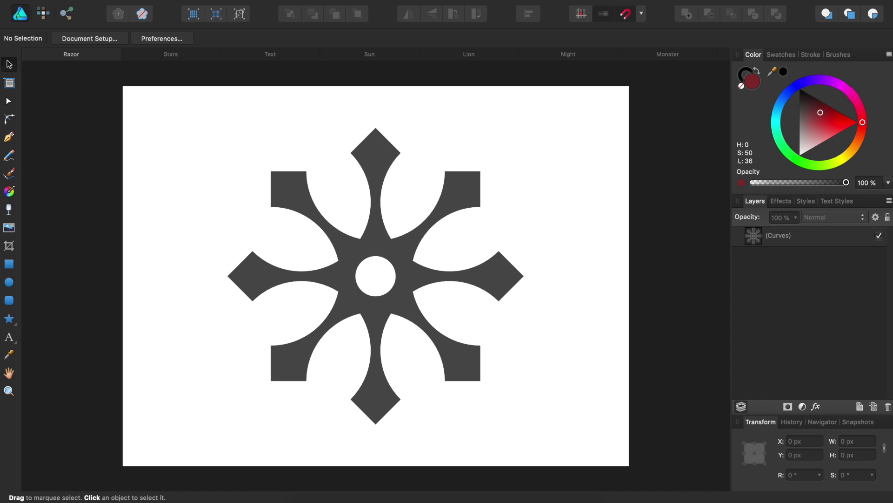
Cycle through the Stars, Text, Sun, Lion, Night and Monster test documents in Affinity Designer.
{"action": "key", "text": "ctrl+Tab"}
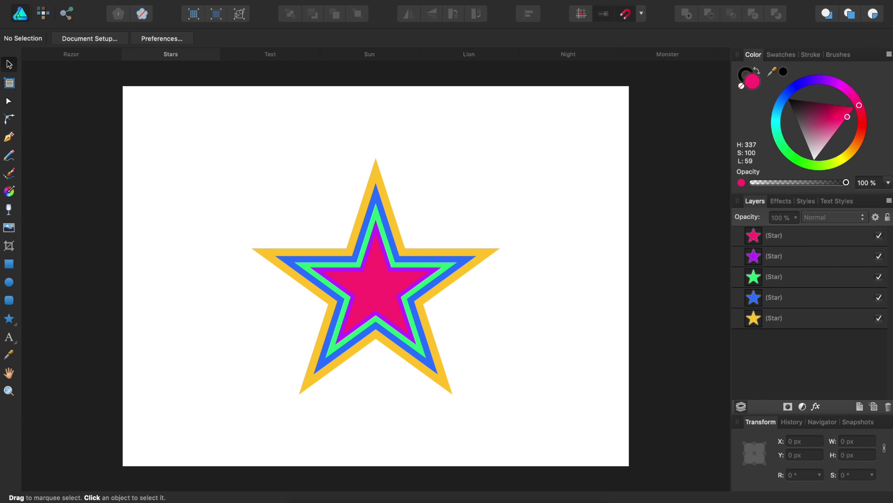
{"action": "key", "text": "ctrl+Tab"}
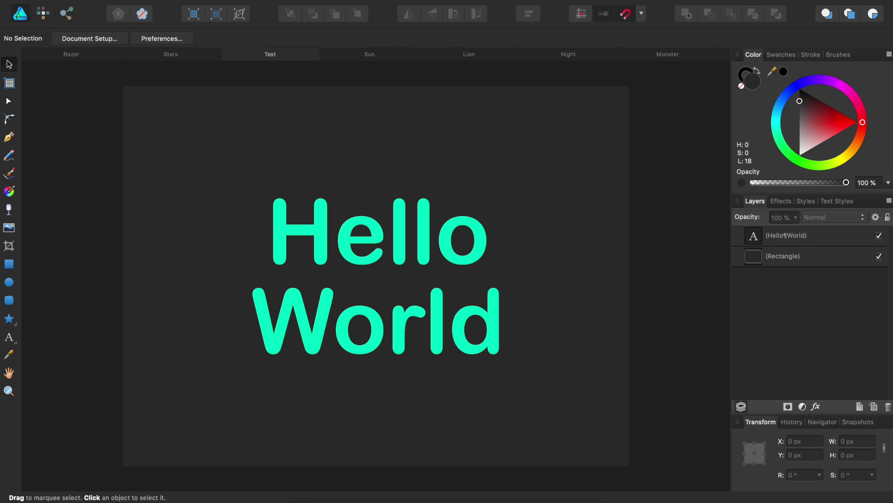
{"action": "key", "text": "ctrl+Tab"}
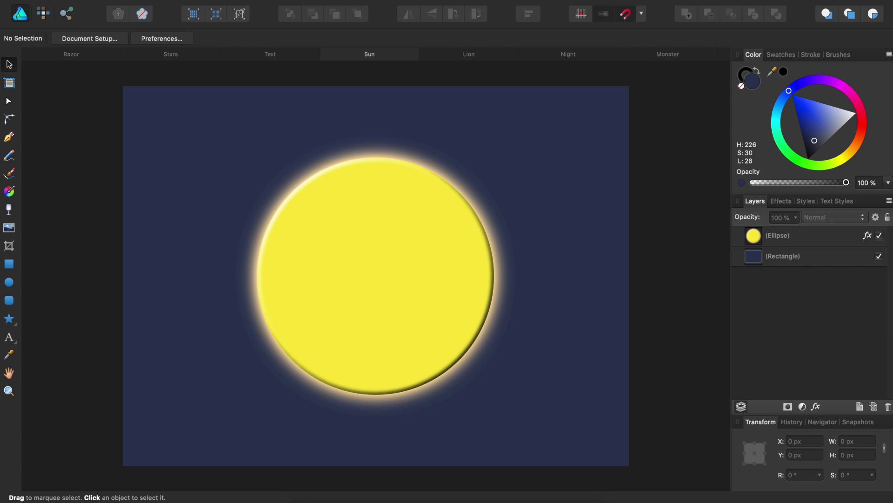
{"action": "key", "text": "ctrl+Tab"}
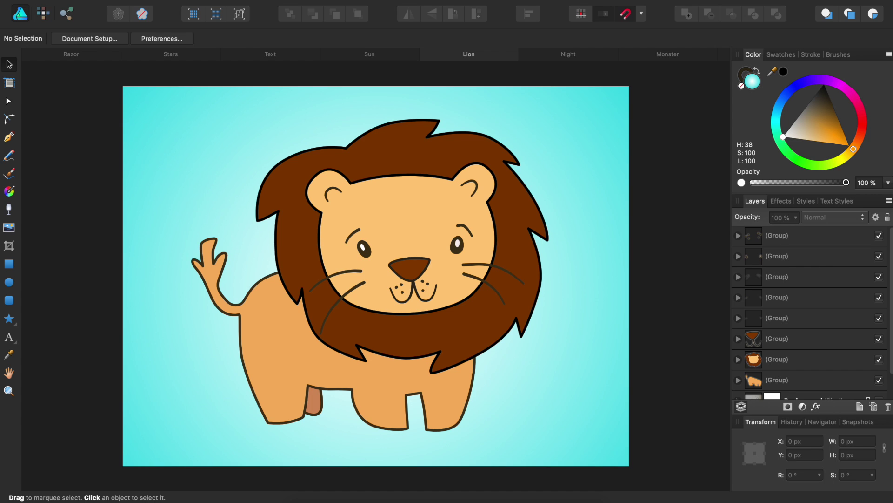
{"action": "key", "text": "ctrl+Tab"}
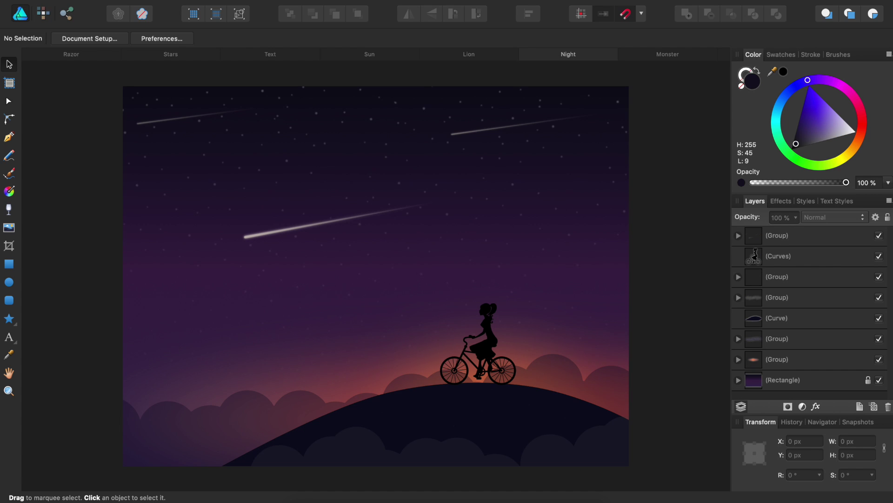
{"action": "key", "text": "ctrl+Tab"}
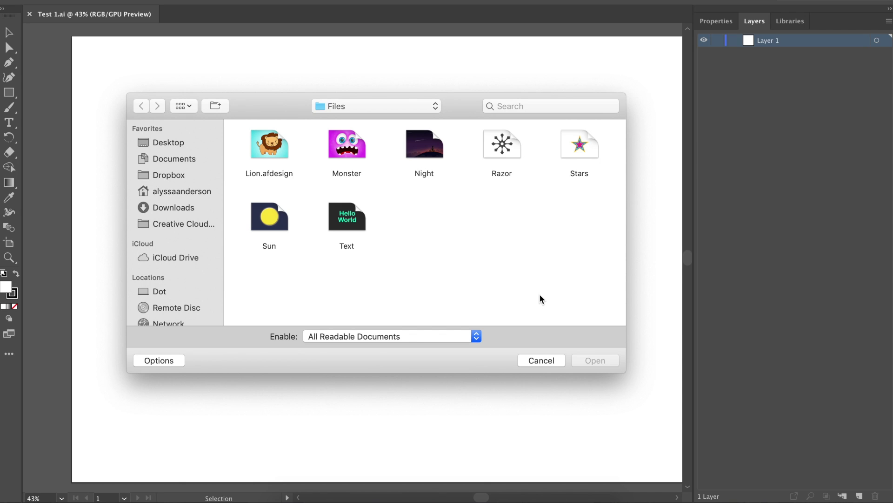
Open the Razor file from the Files folder.
{"action": "left_click", "coordinate": [502, 151]}
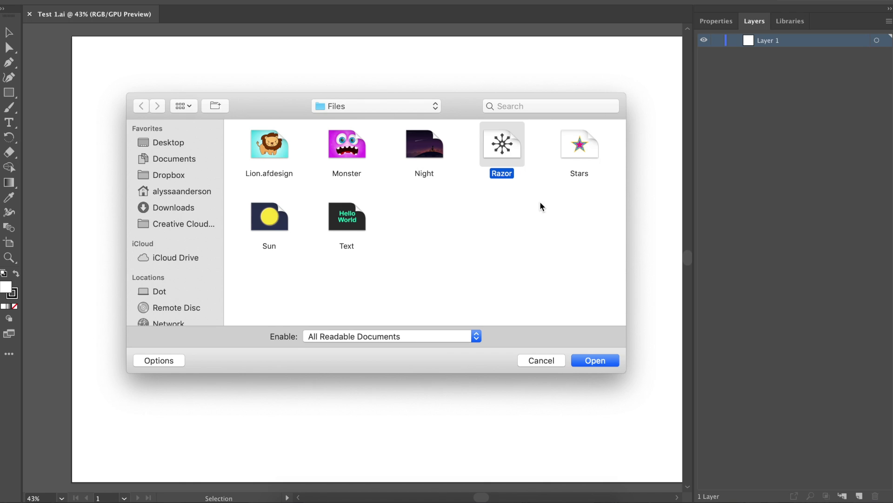
{"action": "left_click", "coordinate": [593, 360]}
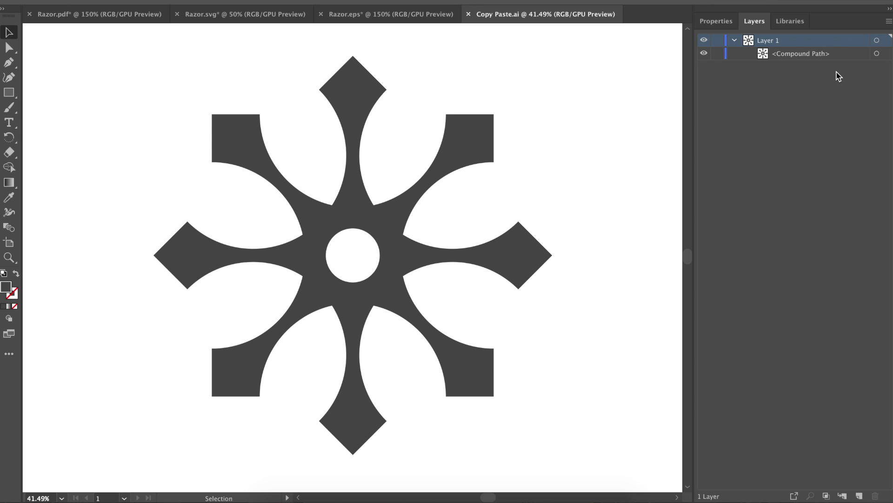
Shrink the pasted razor compound path and pull one Razor.svg corner into a thin spike.
{"action": "left_click", "coordinate": [876, 54]}
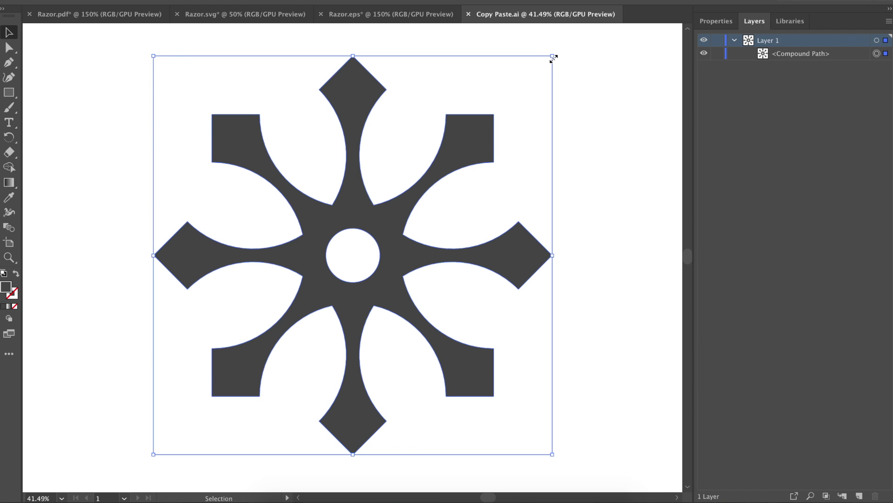
{"action": "left_click_drag", "start_coordinate": [552, 56], "coordinate": [368, 235]}
{"action": "left_click", "coordinate": [256, 14]}
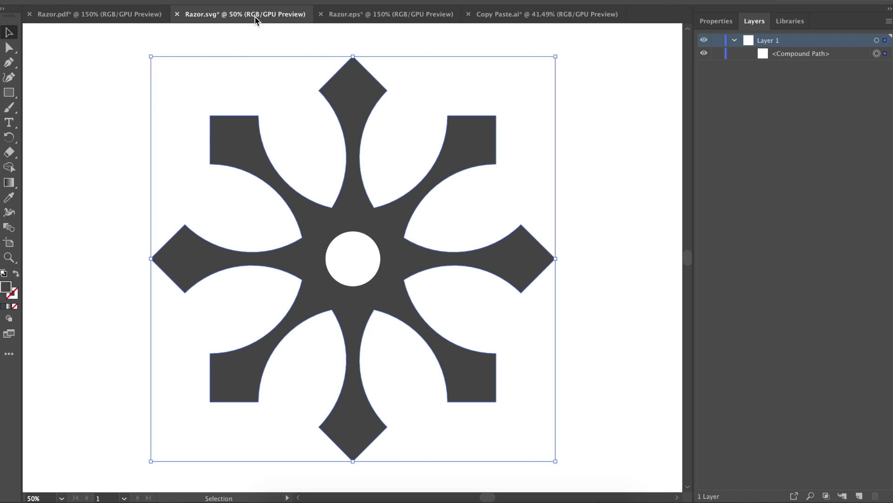
{"action": "key", "text": "a"}
{"action": "left_click_drag", "start_coordinate": [210, 116], "coordinate": [265, 172]}
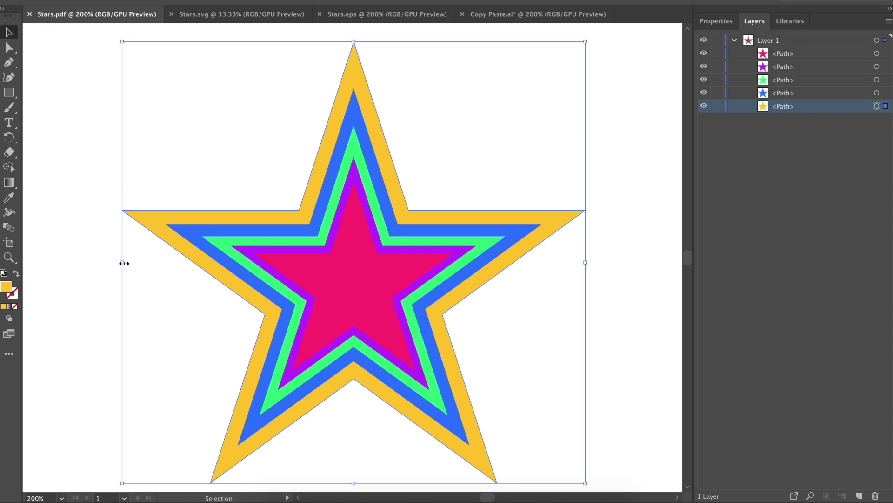
Widen the Stars.pdf yellow star leftward, recolour it purple, then view the EPS and SVG versions.
{"action": "left_click_drag", "start_coordinate": [123, 264], "coordinate": [69, 262]}
{"action": "double_click", "coordinate": [6, 287]}
{"action": "left_click", "coordinate": [459, 201]}
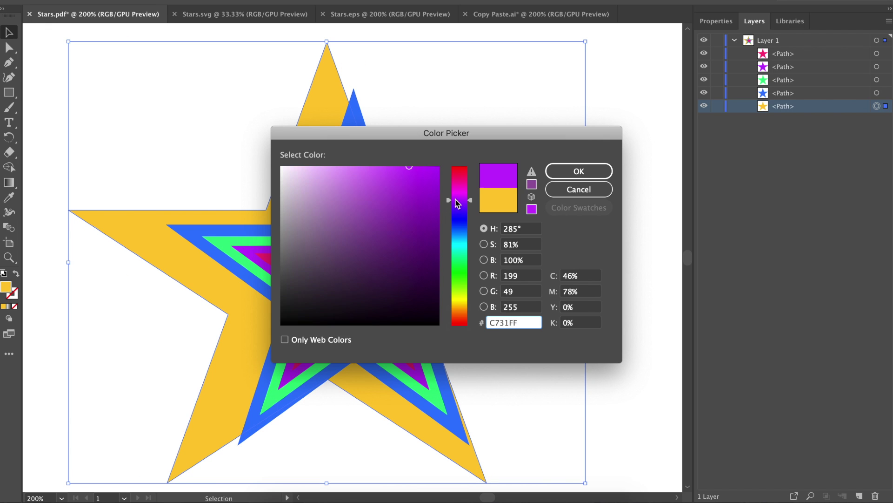
{"action": "left_click", "coordinate": [575, 170]}
{"action": "left_click", "coordinate": [349, 15]}
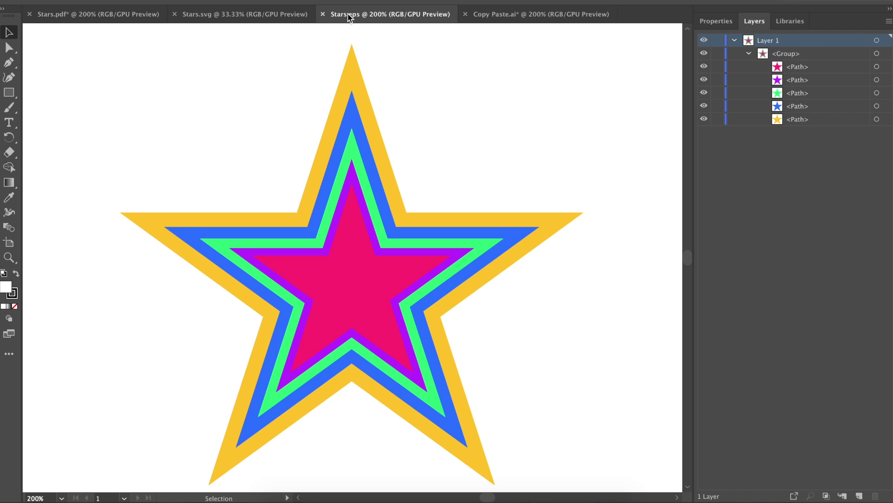
{"action": "left_click", "coordinate": [279, 14]}
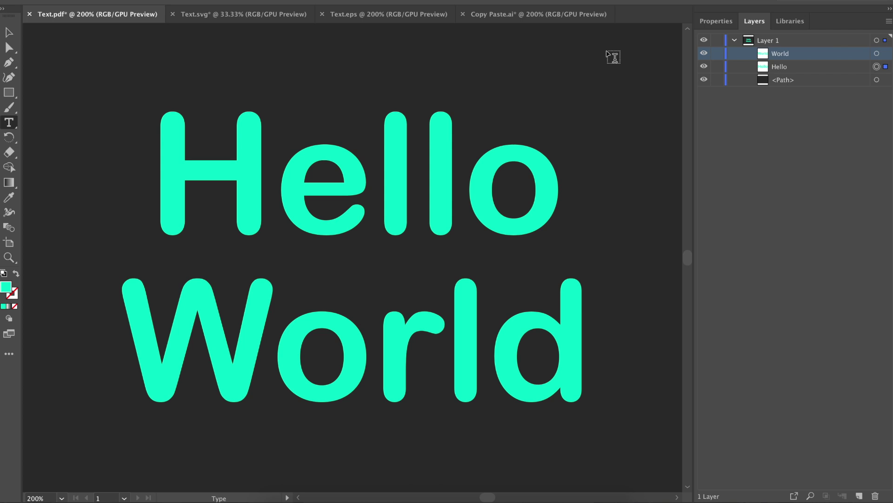
Extend the Text.pdf text to 'Hello to' with 'the' on a new line, then compare the SVG and EPS versions.
{"action": "type", "text": "to"}
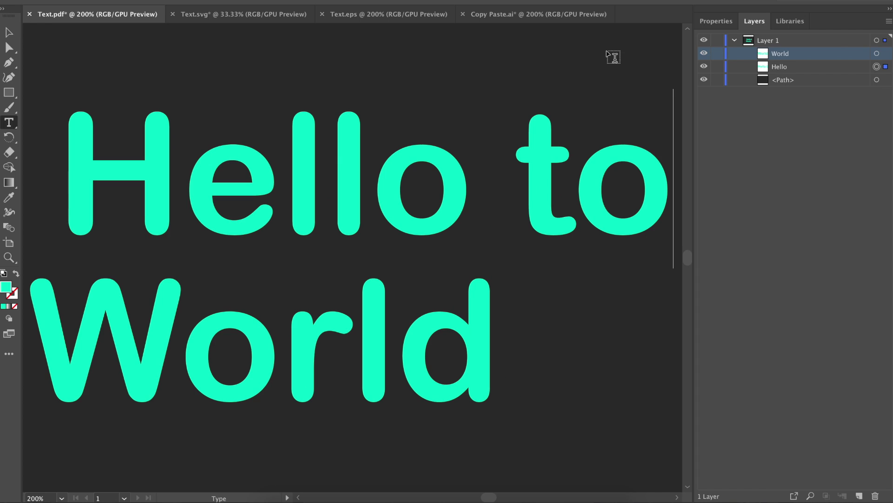
{"action": "key", "text": "Return"}
{"action": "type", "text": "the"}
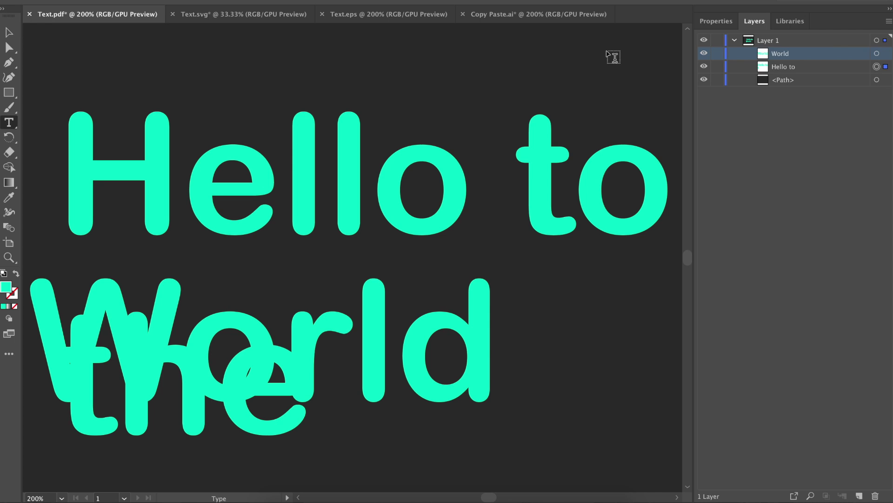
{"action": "left_click", "coordinate": [272, 18]}
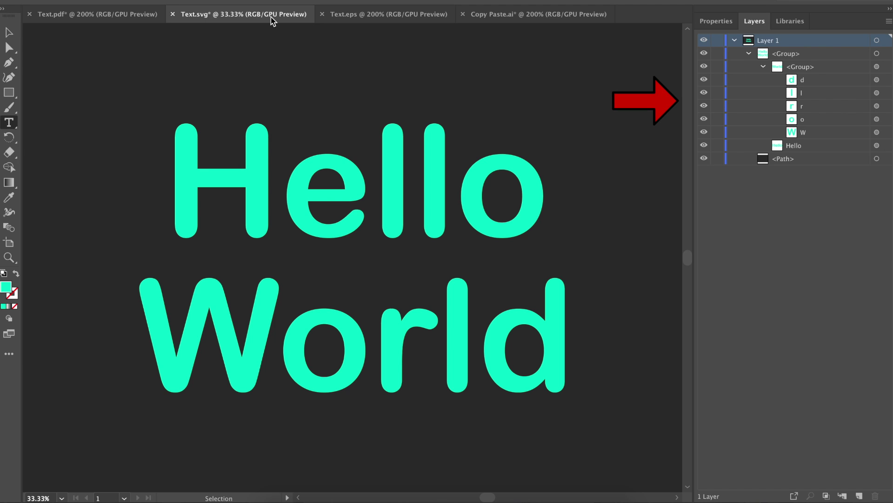
{"action": "left_click", "coordinate": [360, 19]}
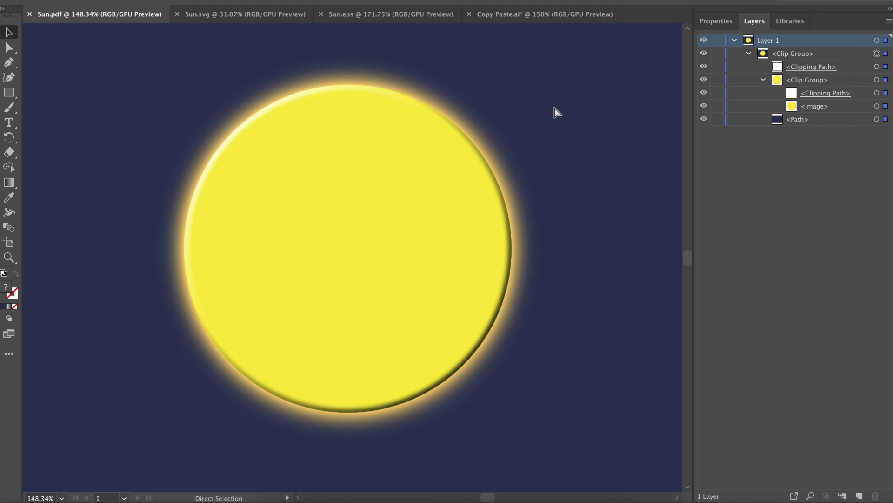
Zoom into the Sun.pdf edge, then compare the Copy Paste.ai and Sun.svg versions.
{"action": "scroll", "coordinate": [554, 108], "scroll_direction": "up", "scroll_amount": 10}
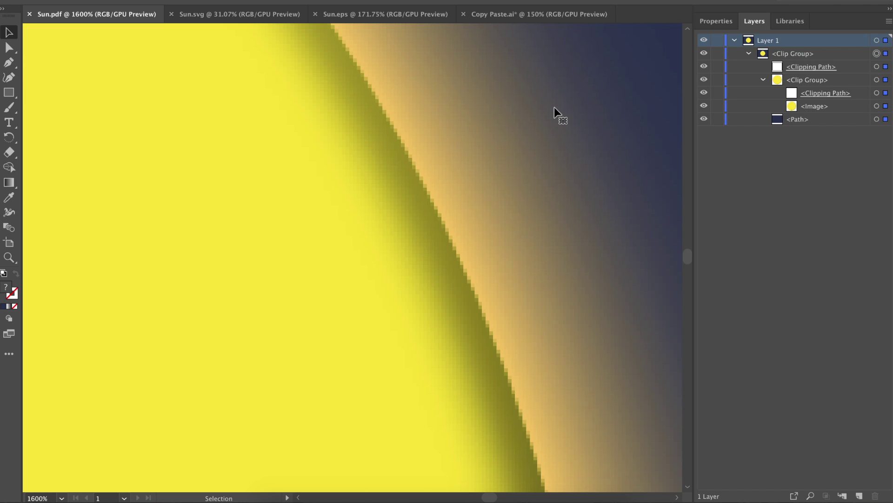
{"action": "left_click", "coordinate": [509, 15]}
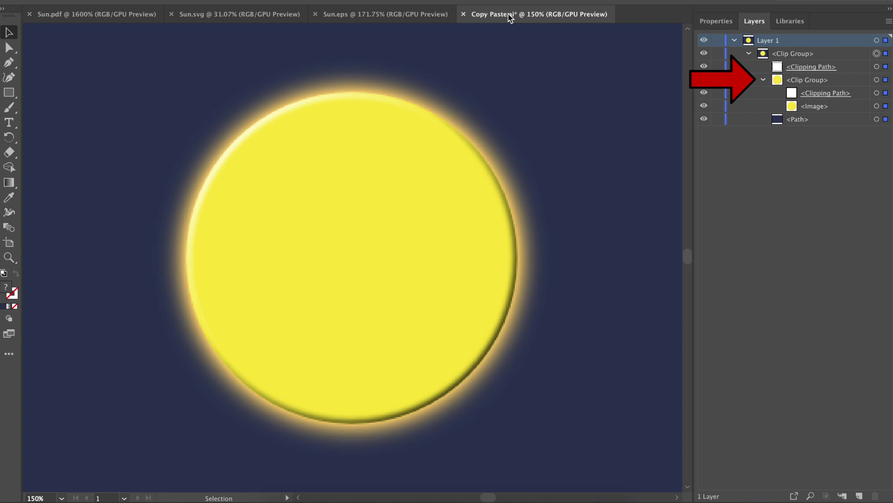
{"action": "left_click", "coordinate": [281, 15]}
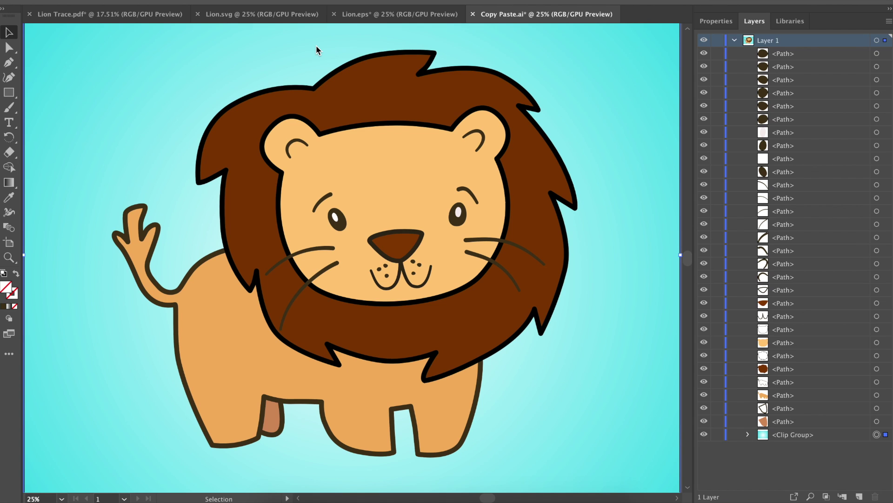
In the traced Lion PDF, toggle the face, next path and mane fills off and on.
{"action": "left_click", "coordinate": [352, 15]}
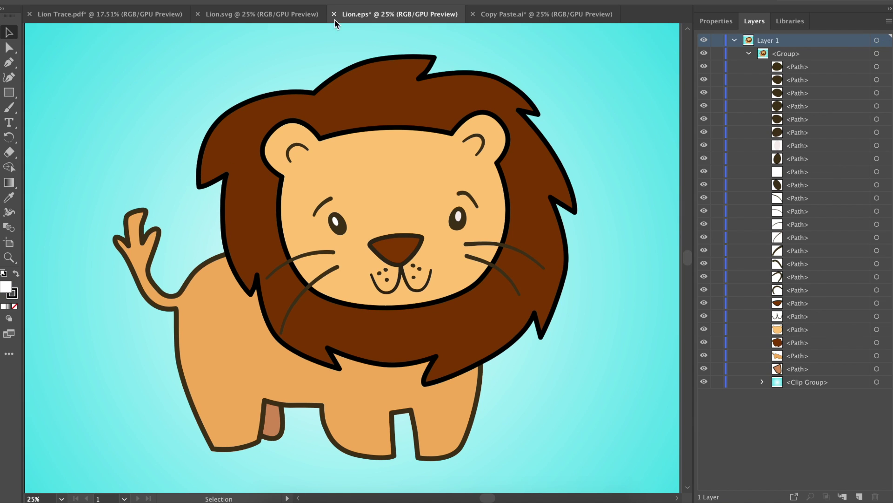
{"action": "left_click", "coordinate": [246, 18]}
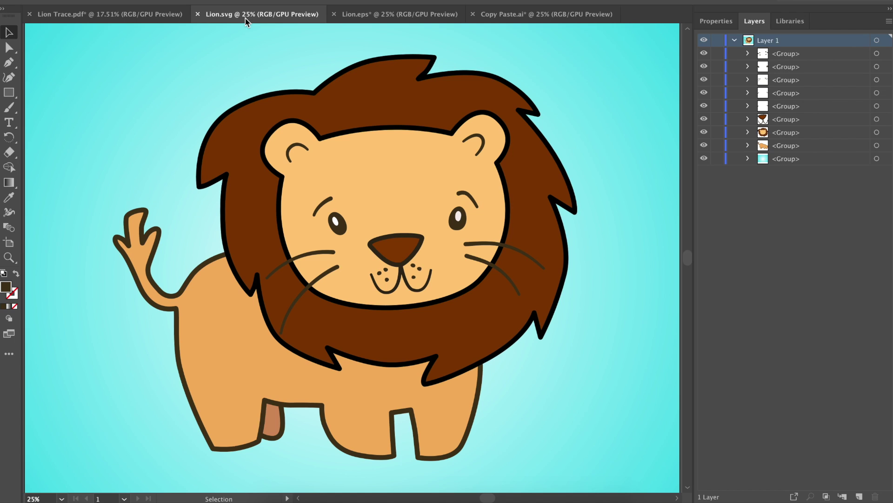
{"action": "left_click", "coordinate": [152, 19]}
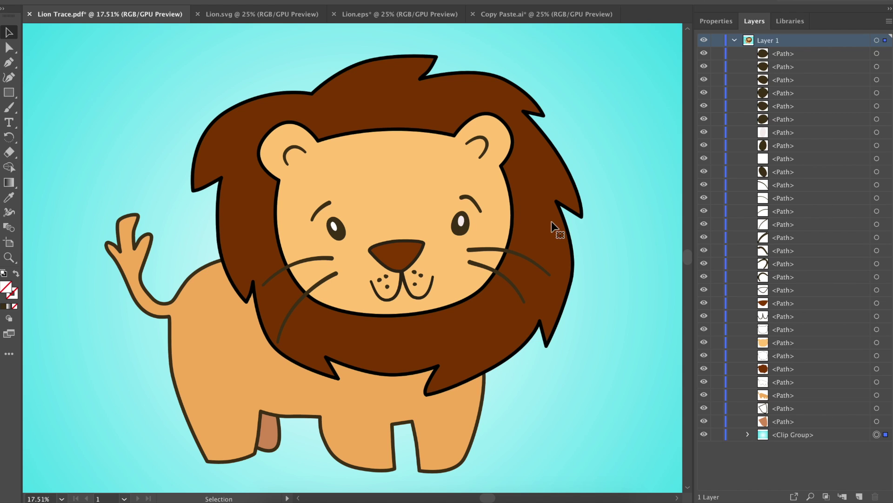
{"action": "left_click", "coordinate": [704, 345]}
{"action": "left_click", "coordinate": [704, 344]}
{"action": "left_click", "coordinate": [705, 355]}
{"action": "left_click", "coordinate": [704, 356]}
{"action": "left_click", "coordinate": [705, 368]}
{"action": "left_click", "coordinate": [704, 369]}
In Lion.eps, toggle the face and mane fills off and on.
{"action": "left_click", "coordinate": [414, 18]}
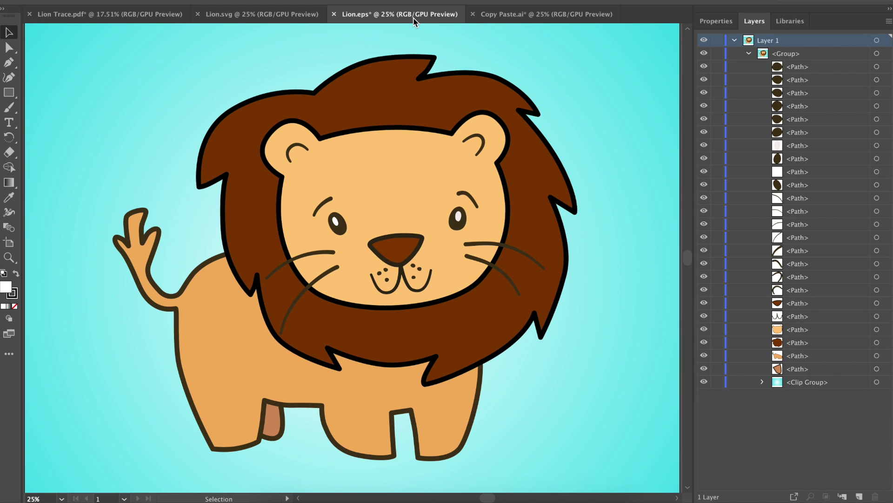
{"action": "left_click", "coordinate": [704, 329]}
{"action": "left_click", "coordinate": [704, 330]}
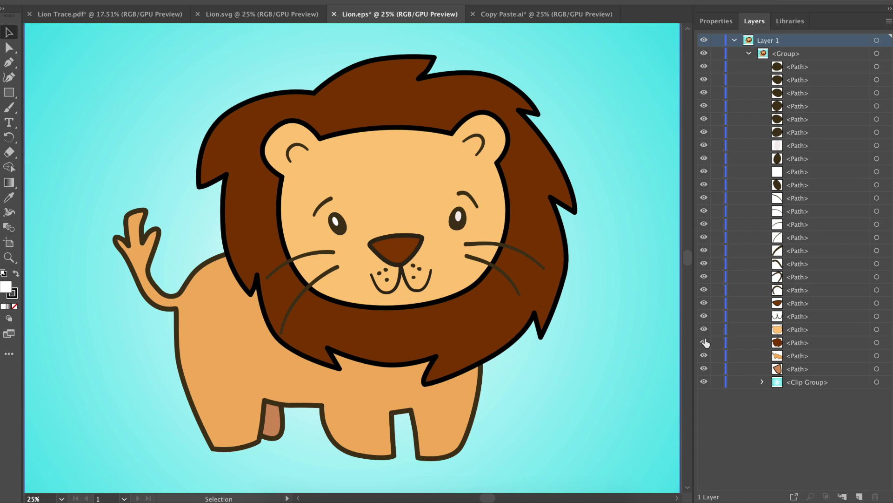
{"action": "left_click", "coordinate": [704, 343]}
{"action": "left_click", "coordinate": [704, 342]}
In Lion.svg, expand the face-and-mane group and toggle both fills off and on.
{"action": "left_click", "coordinate": [283, 15]}
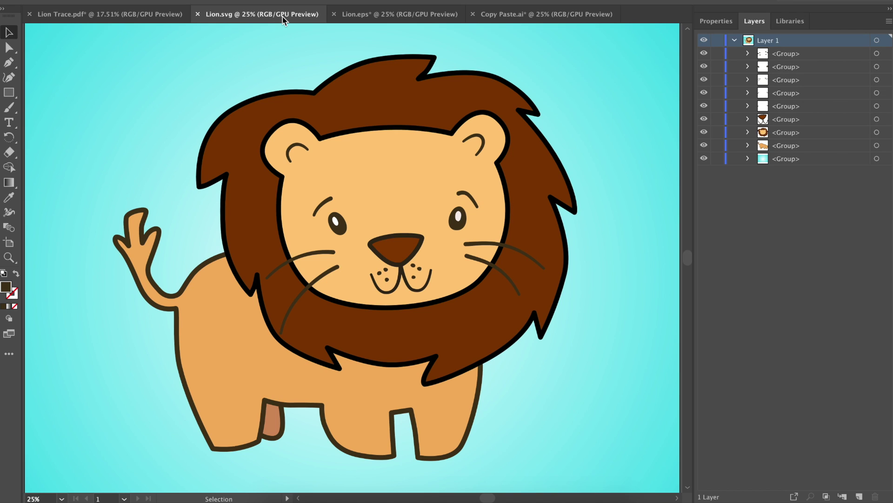
{"action": "left_click", "coordinate": [747, 132]}
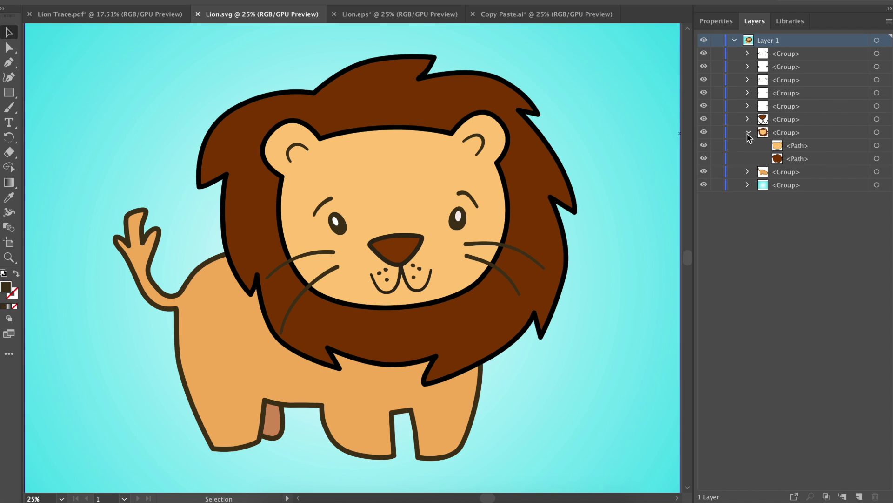
{"action": "left_click", "coordinate": [704, 146]}
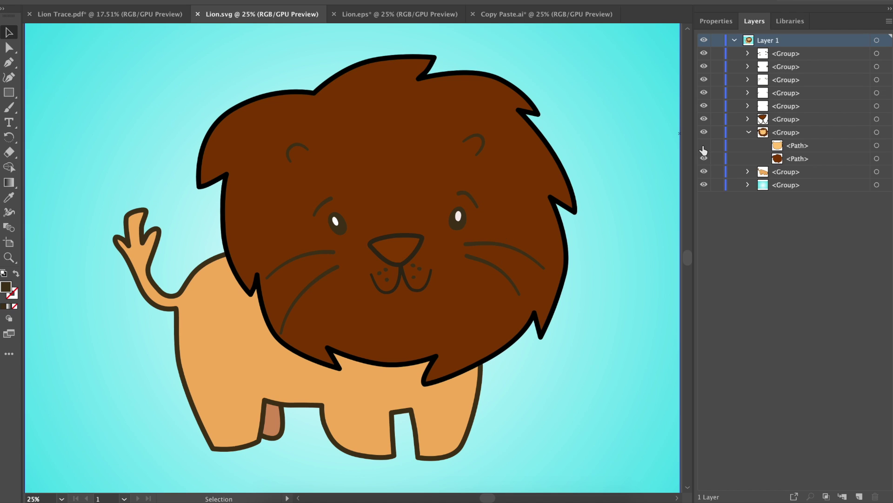
{"action": "left_click", "coordinate": [704, 147]}
{"action": "left_click", "coordinate": [704, 159]}
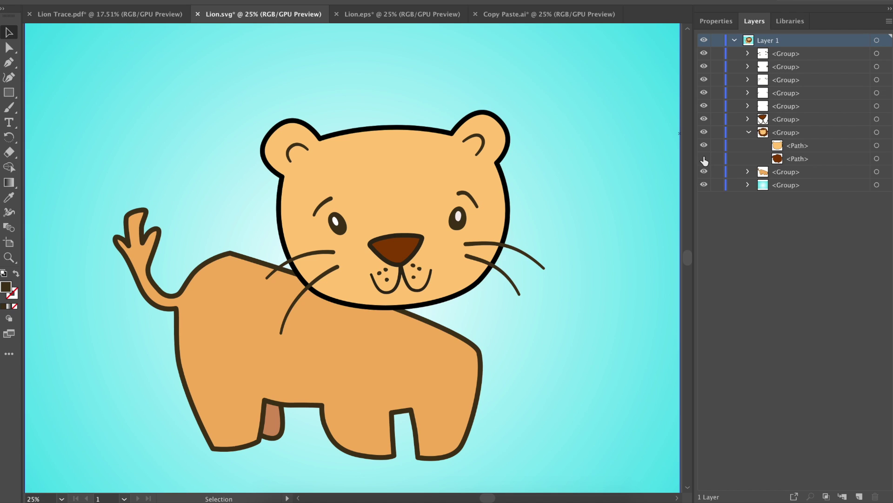
{"action": "left_click", "coordinate": [704, 159]}
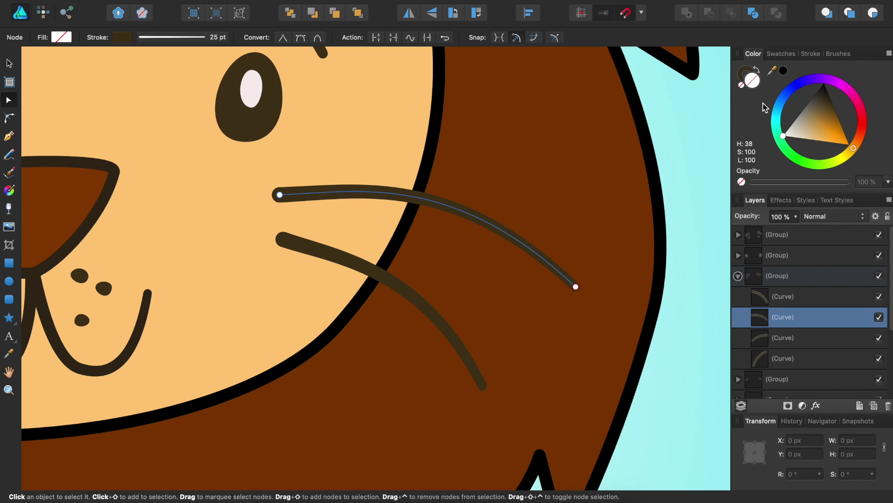
Show the whisker curve's stroke settings and its pressure profile editor.
{"action": "left_click", "coordinate": [810, 54]}
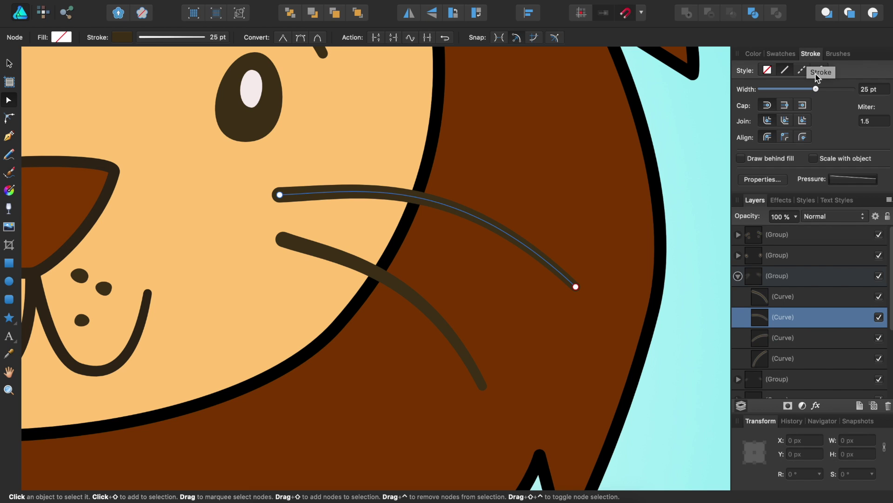
{"action": "left_click", "coordinate": [844, 182]}
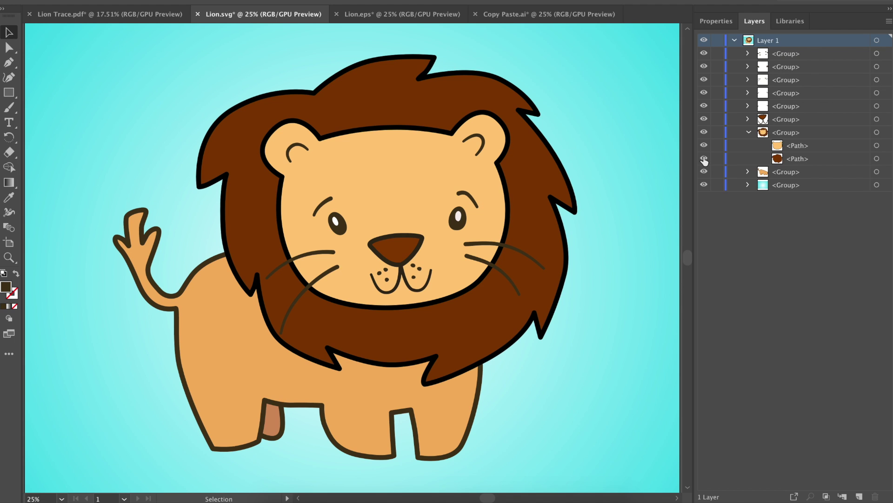
Select the first whisker path in Lion.svg with Direct Selection and zoom in on its anchors.
{"action": "left_click", "coordinate": [749, 80]}
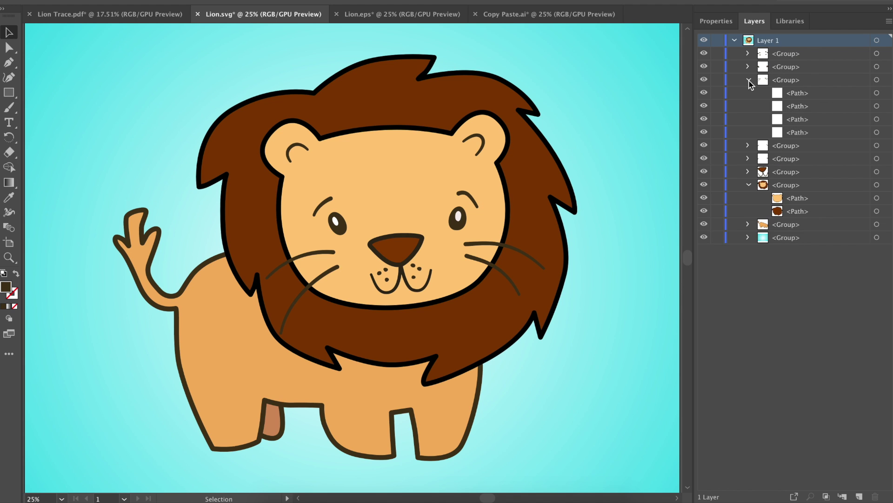
{"action": "key", "text": "a"}
{"action": "left_click", "coordinate": [877, 93]}
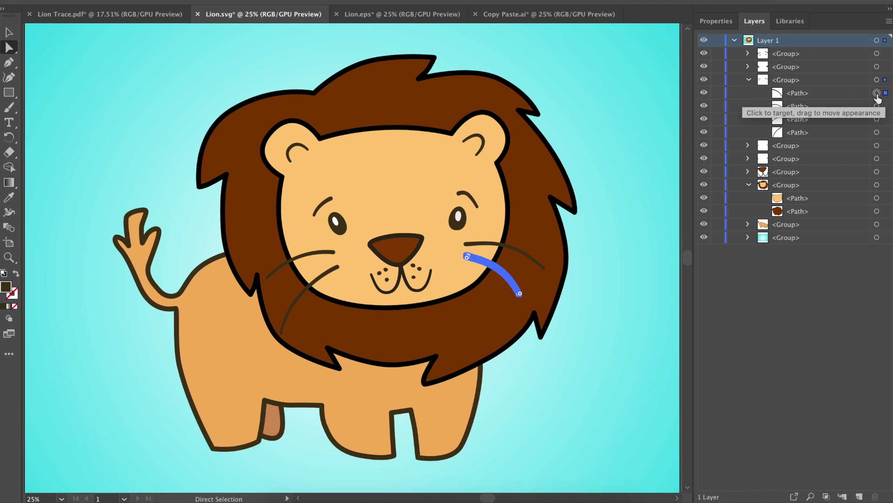
{"action": "scroll", "coordinate": [505, 282], "scroll_direction": "up", "scroll_amount": 8}
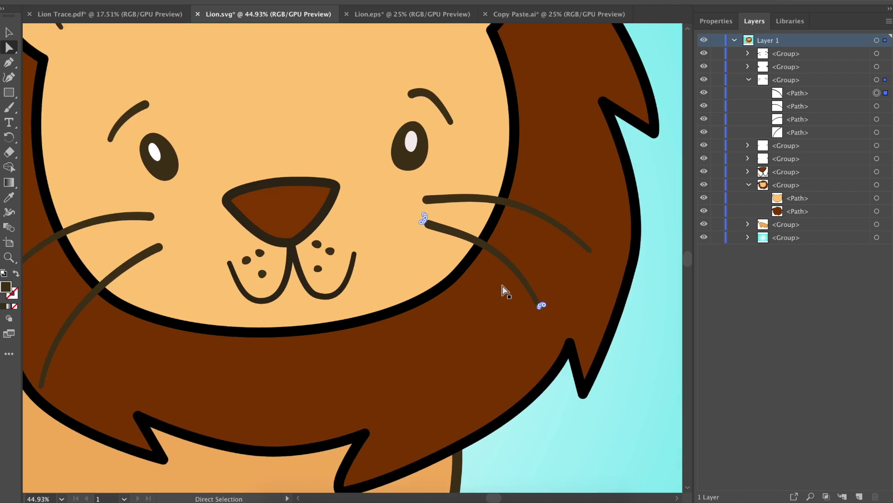
{"action": "scroll", "coordinate": [506, 291], "scroll_direction": "up", "scroll_amount": 10}
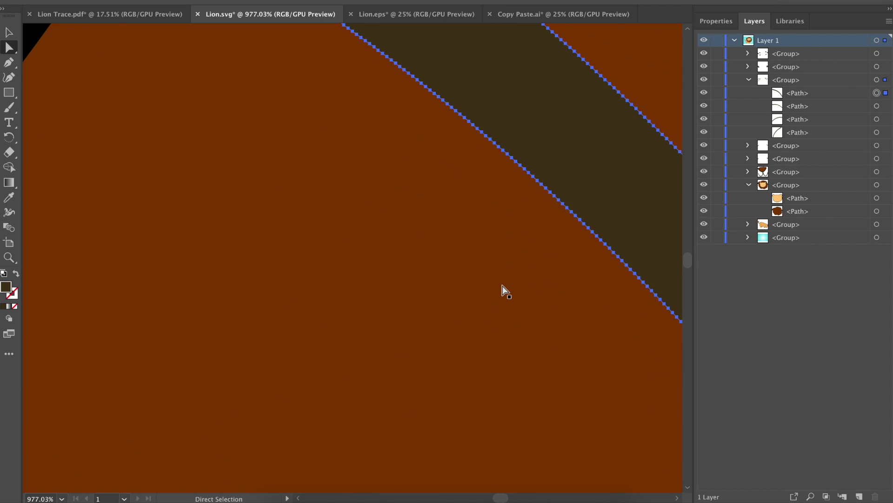
{"action": "scroll", "coordinate": [506, 291], "scroll_direction": "up", "scroll_amount": 5}
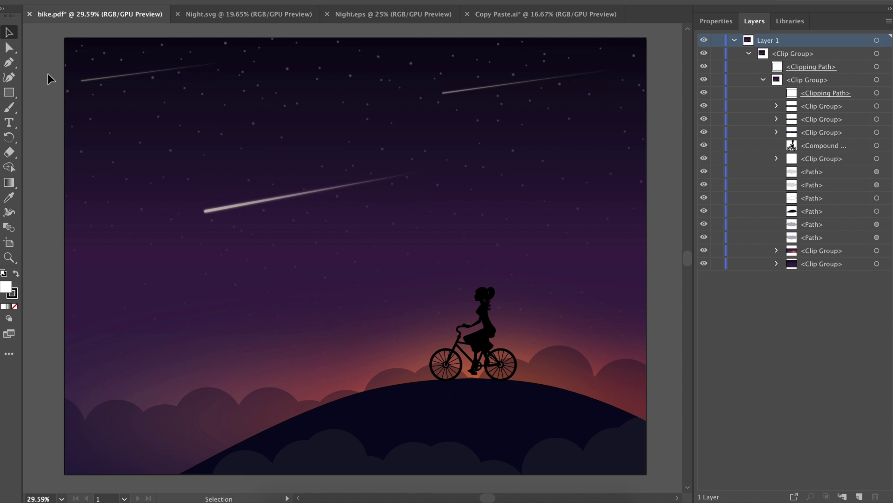
Switch to Night.svg and expand its fourth group and both nested groups in Layers.
{"action": "left_click", "coordinate": [231, 15]}
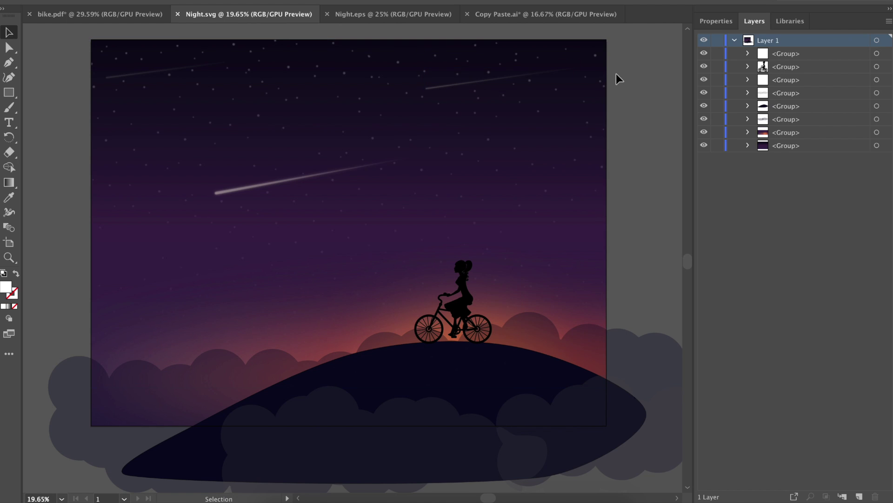
{"action": "left_click", "coordinate": [747, 93]}
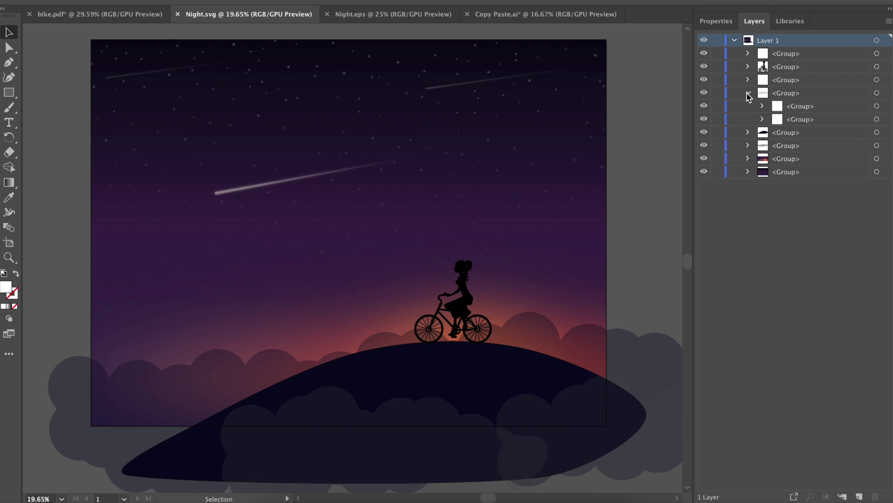
{"action": "left_click", "coordinate": [762, 106]}
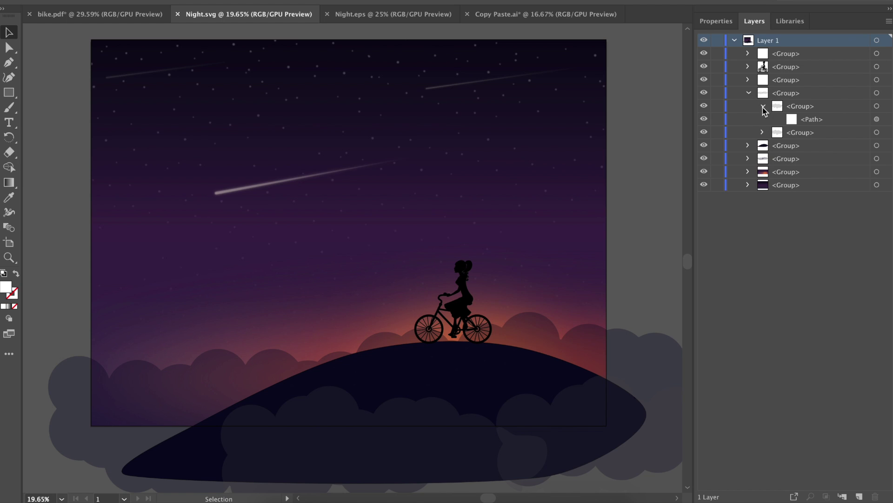
{"action": "left_click", "coordinate": [762, 133]}
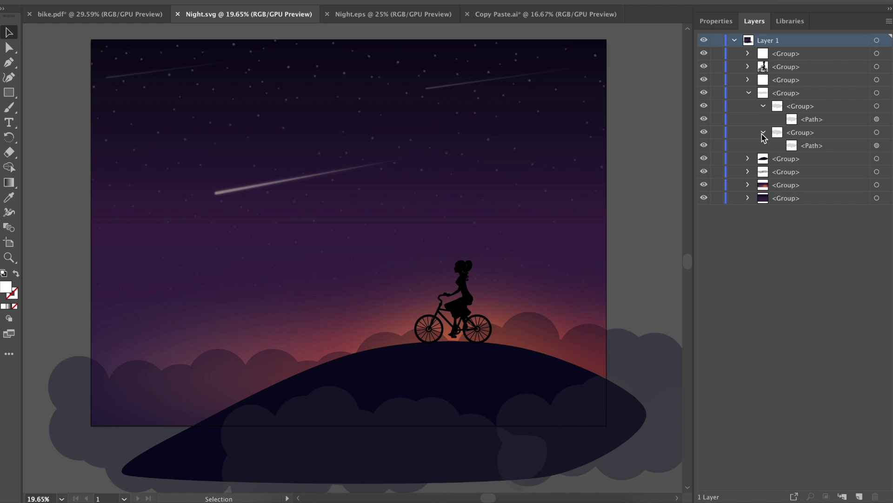